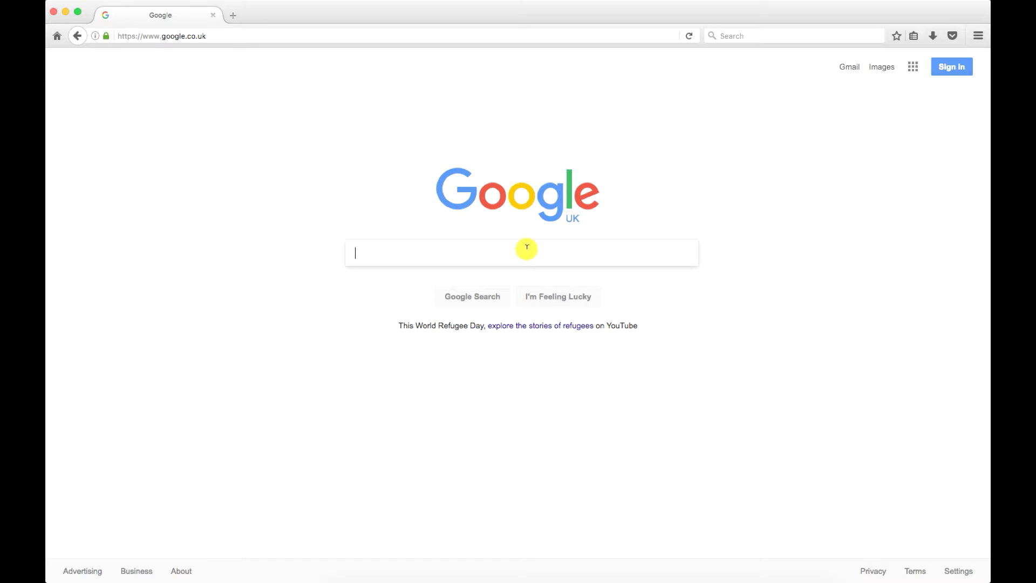
# Step: Google 'office 365 plans' and scroll the results to find Microsoft's plan comparison page
pyautogui.write('office 365')
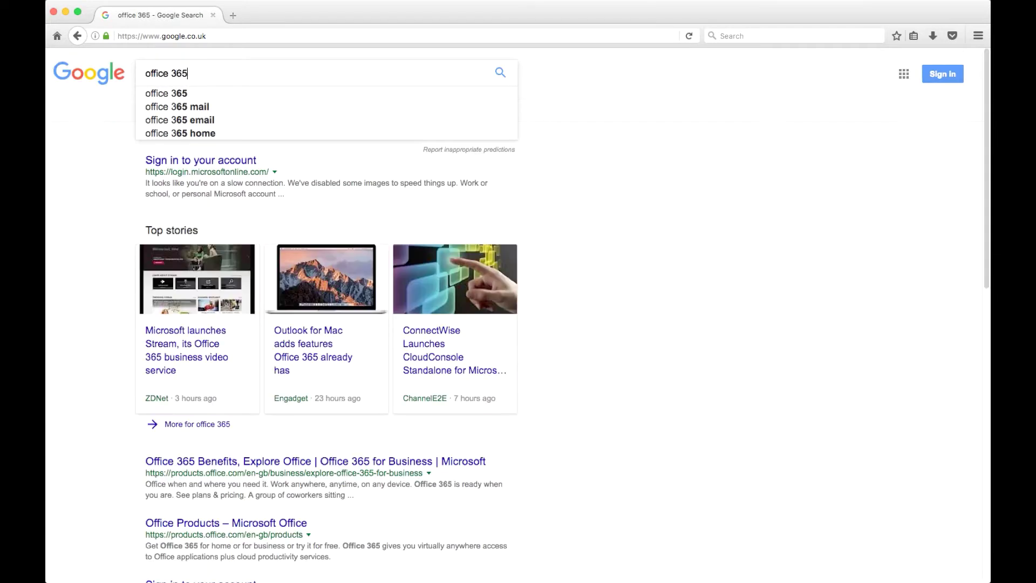
pyautogui.write(' plans')
pyautogui.press('Return')
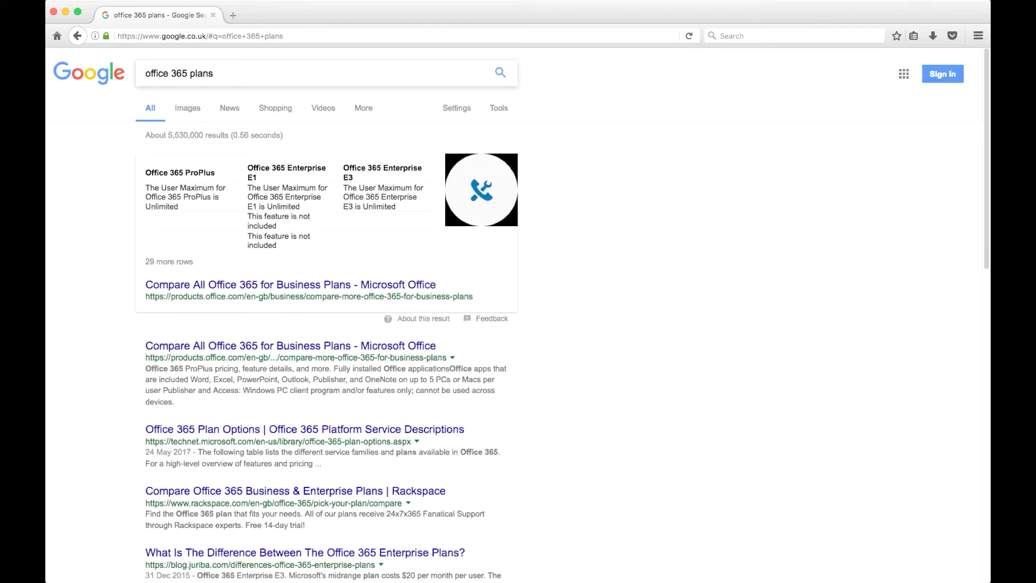
pyautogui.scroll(-5, 507, 317)
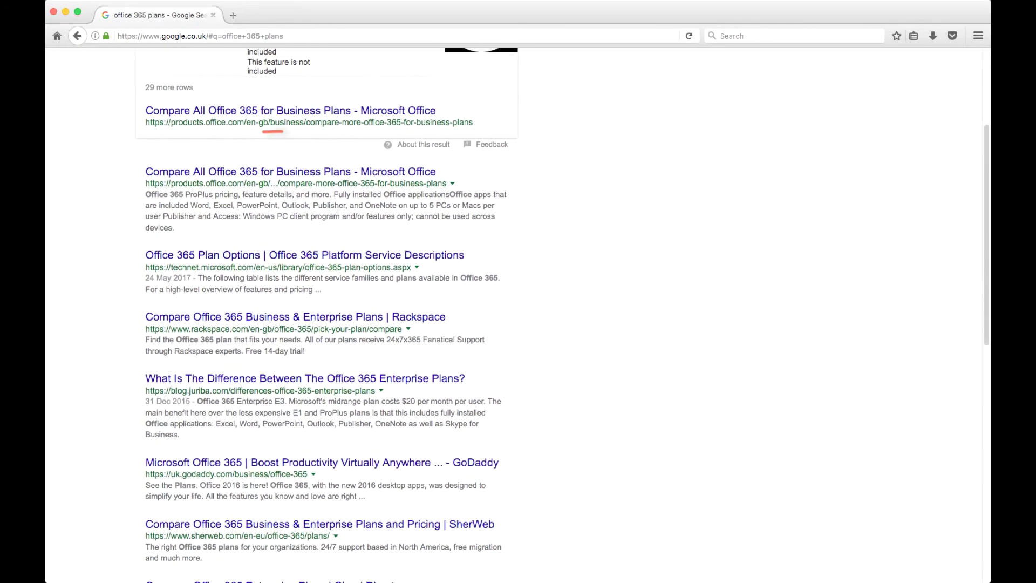
pyautogui.scroll(-1, 508, 317)
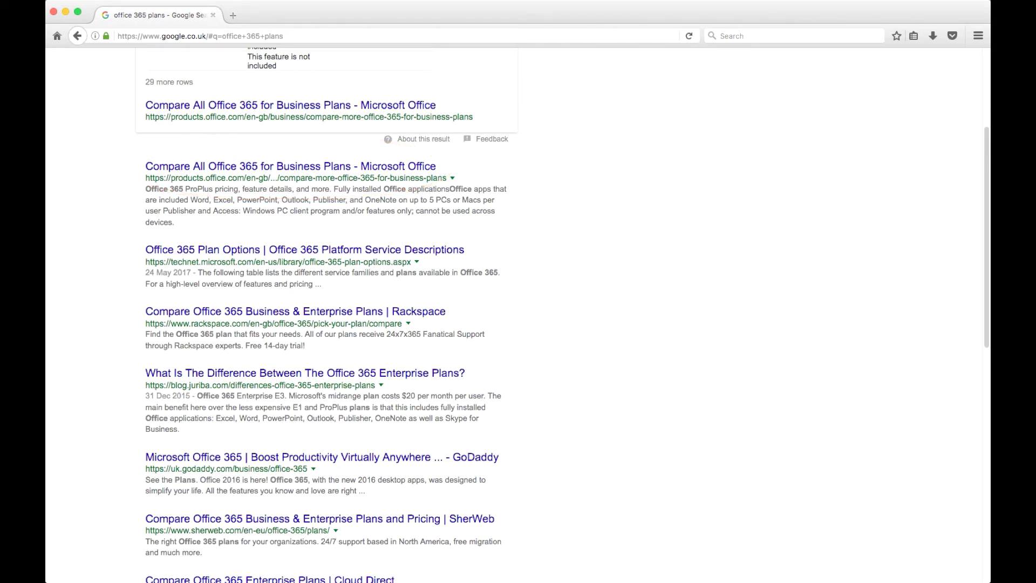
# Step: Open the 'Compare All Office 365 for Business Plans' result to view the plan cards
pyautogui.click(408, 169)
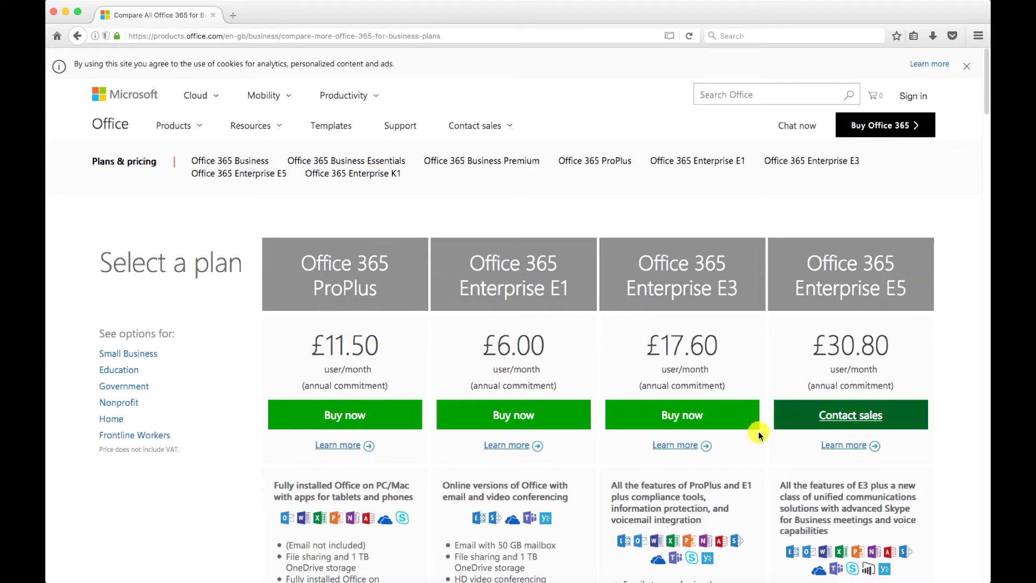
# Step: Open the Office 365 Enterprise E3 page and scroll through its included features
pyautogui.click(673, 451)
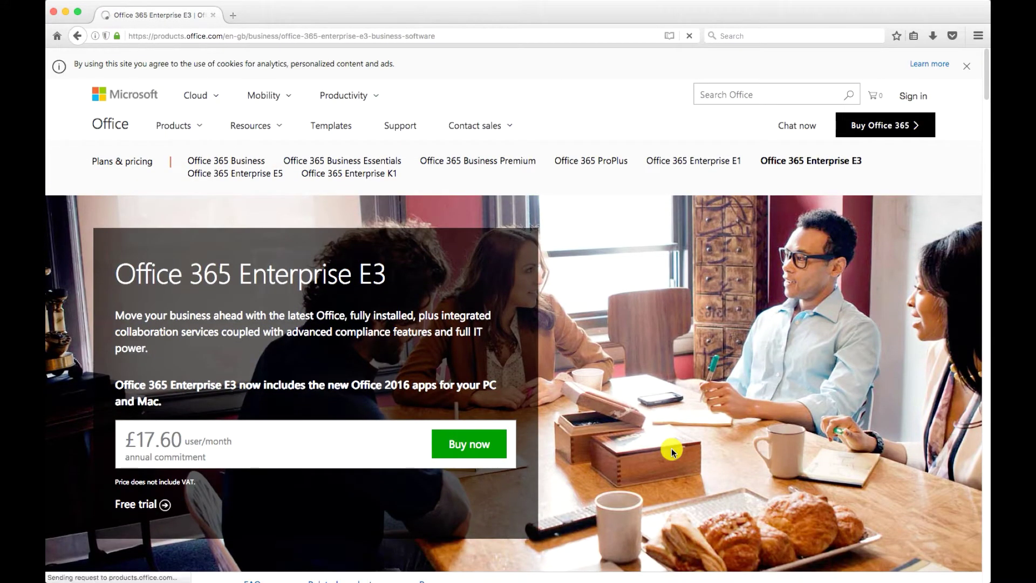
pyautogui.scroll(-5, 672, 451)
pyautogui.scroll(-6, 672, 451)
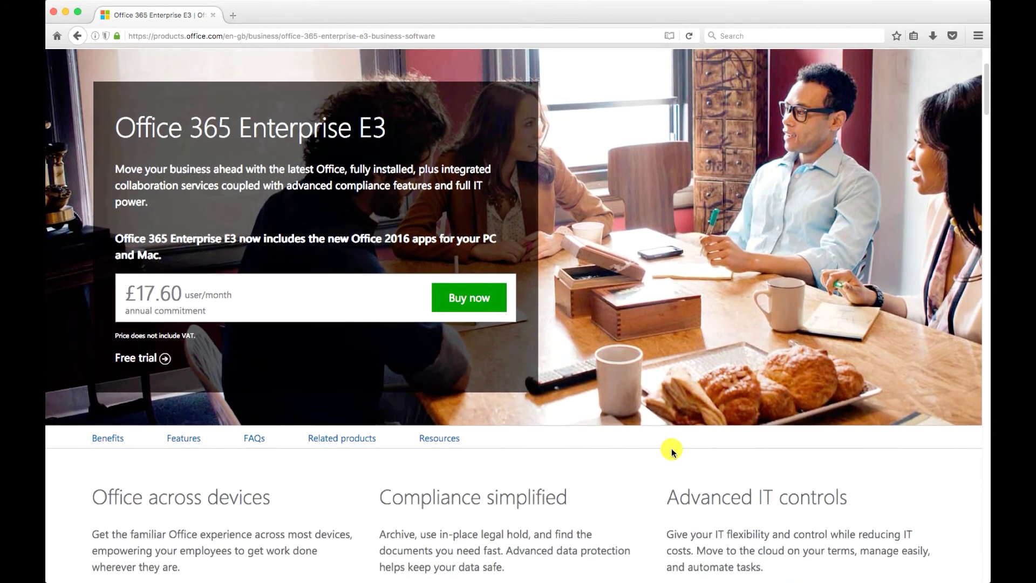
pyautogui.scroll(-3, 672, 451)
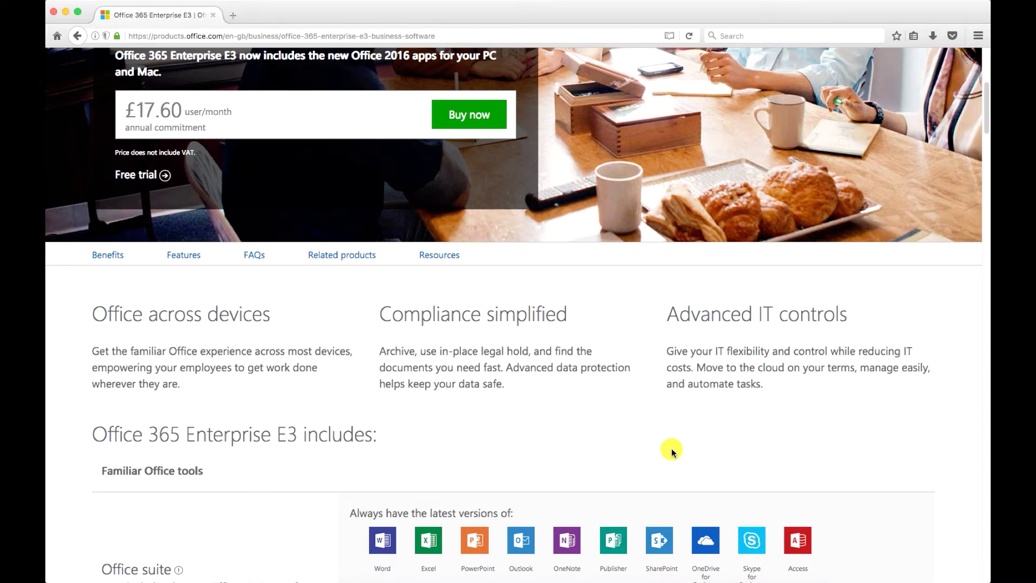
pyautogui.scroll(-6, 671, 448)
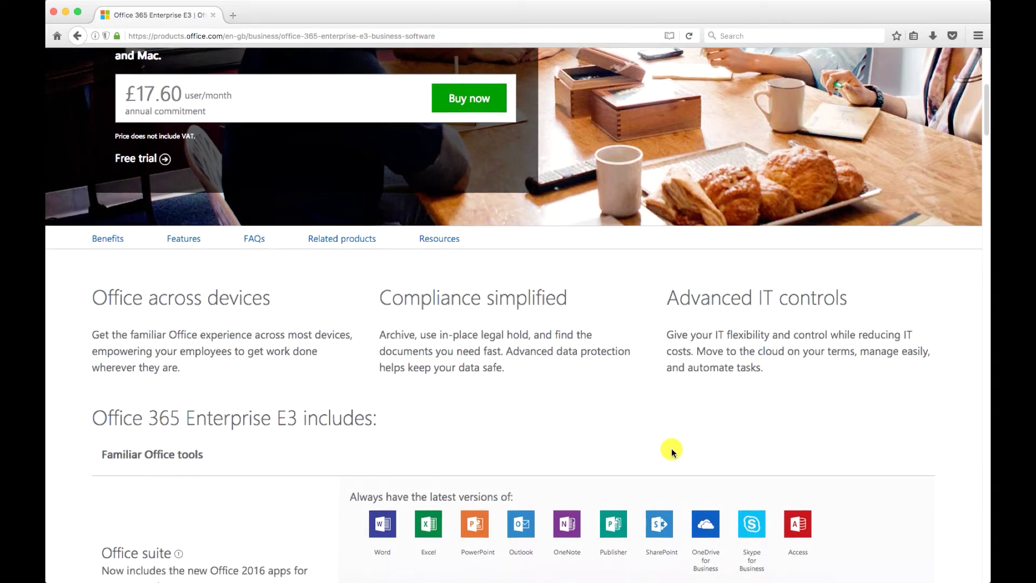
pyautogui.scroll(14, 672, 448)
pyautogui.scroll(4, 671, 448)
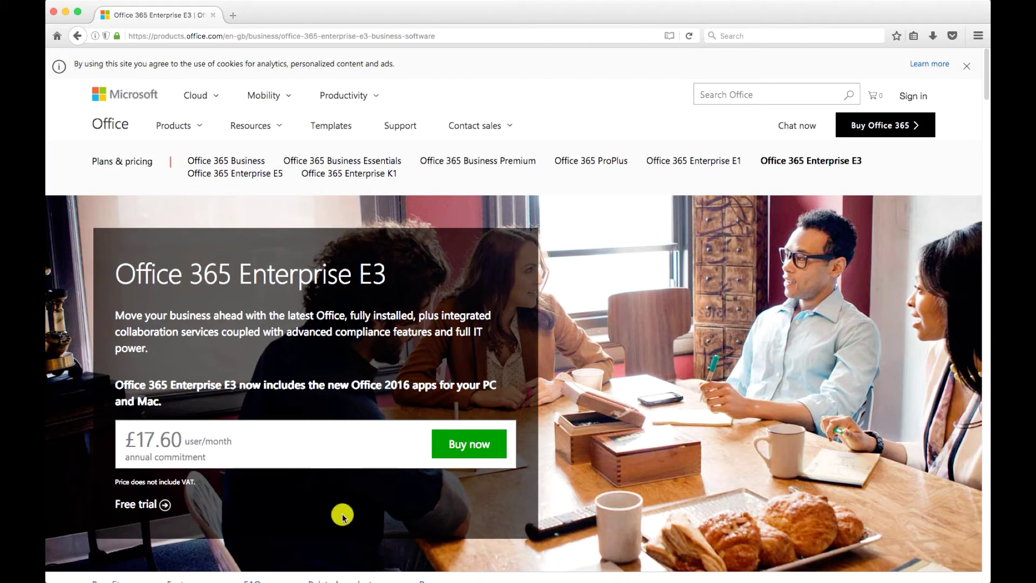
# Step: Start the Enterprise E3 free trial and read why the United Kingdom country setting is permanent
pyautogui.click(132, 507)
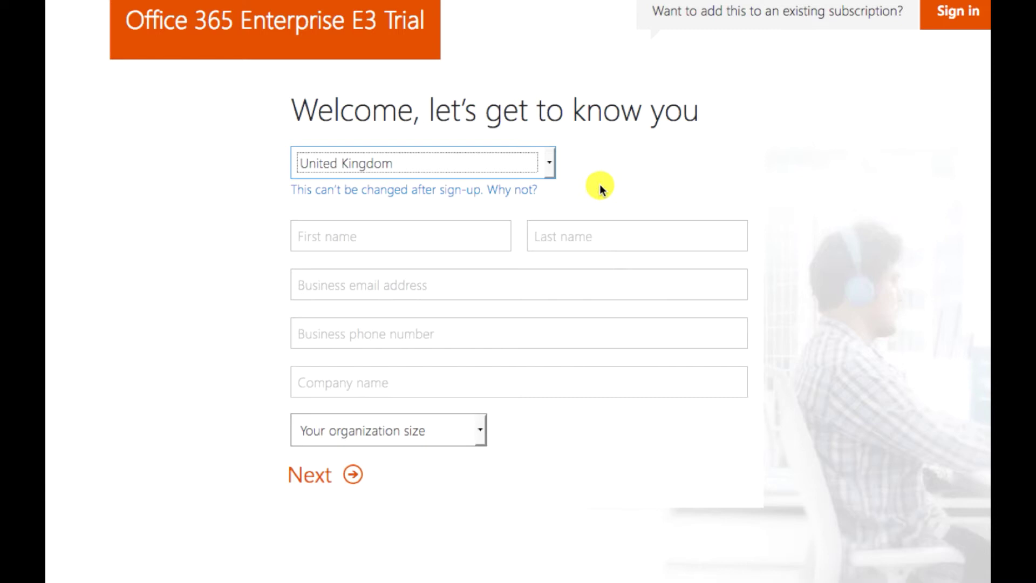
pyautogui.click(485, 193)
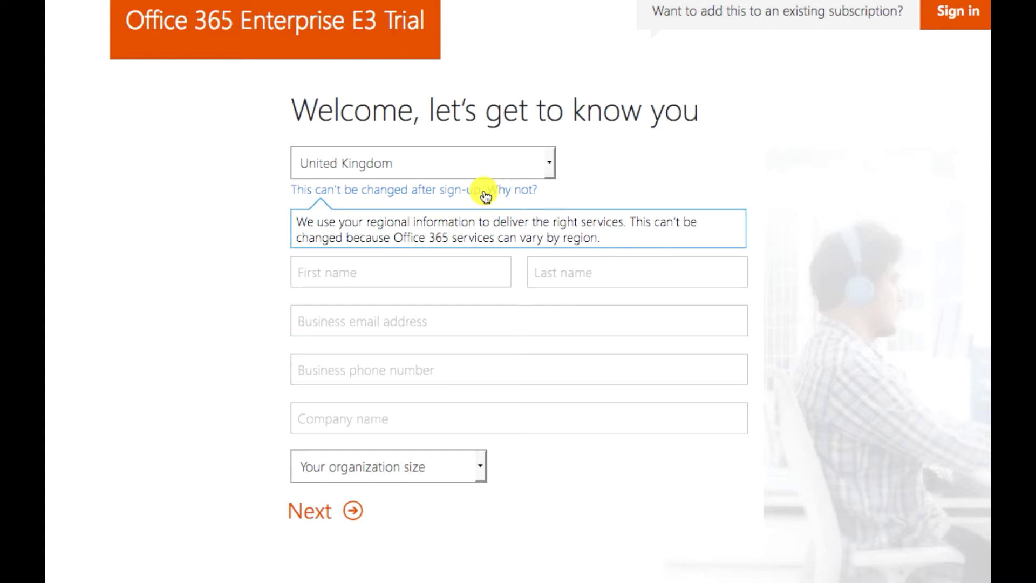
pyautogui.click(485, 195)
pyautogui.click(399, 232)
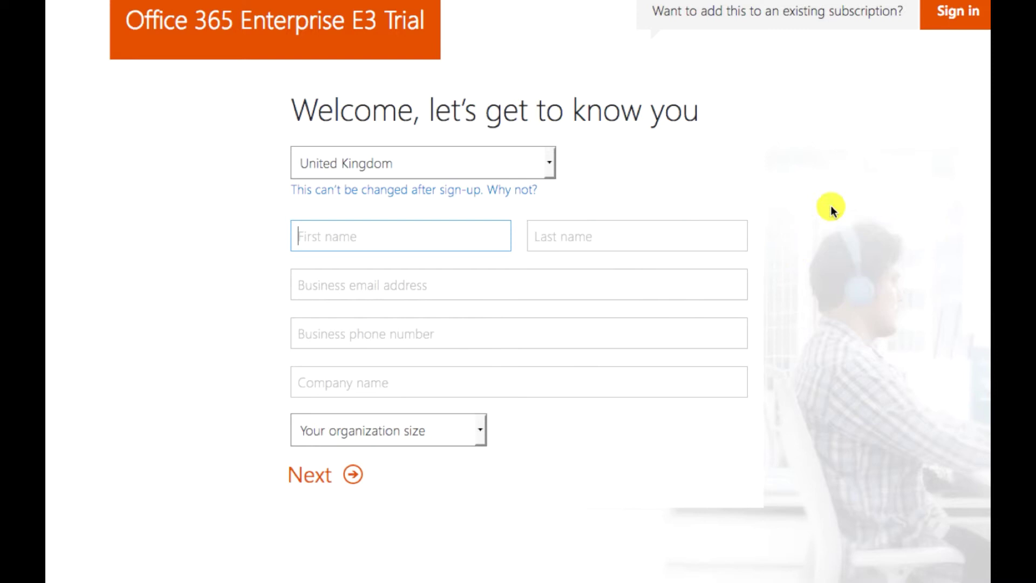
# Step: Enter the user's first name, last name and business e-mail address
pyautogui.write('John')
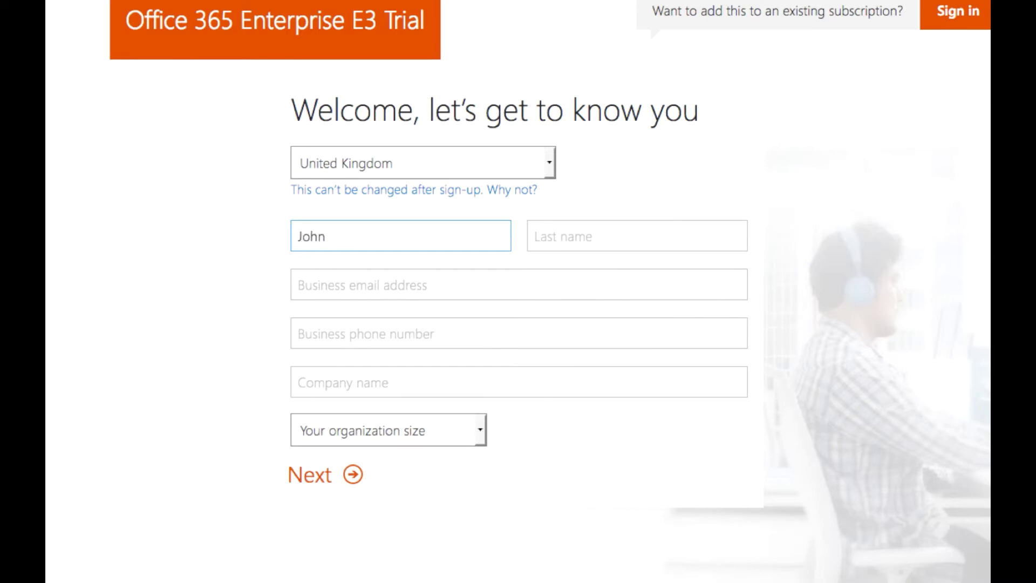
pyautogui.click(637, 236)
pyautogui.write('Doe')
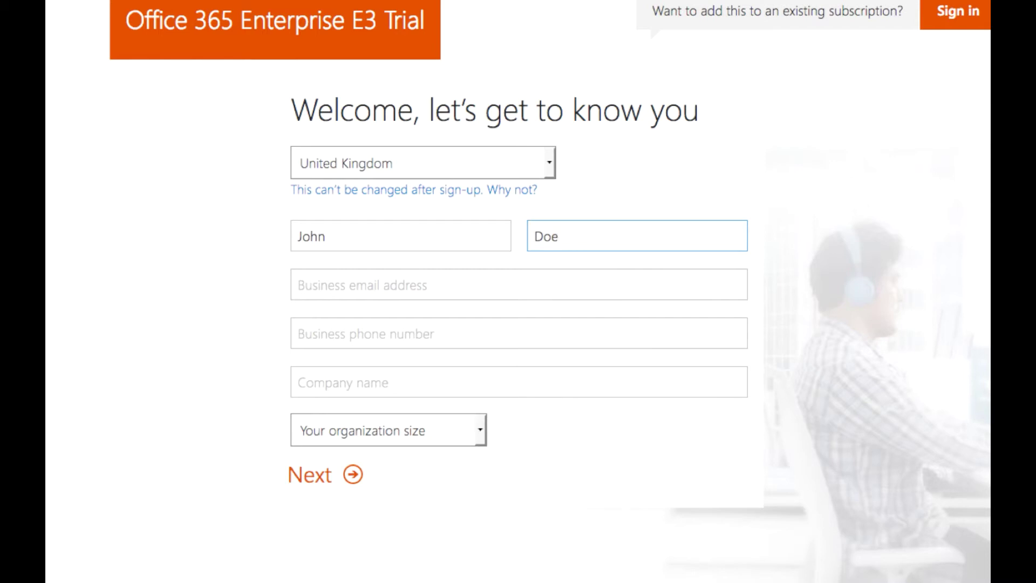
pyautogui.click(460, 272)
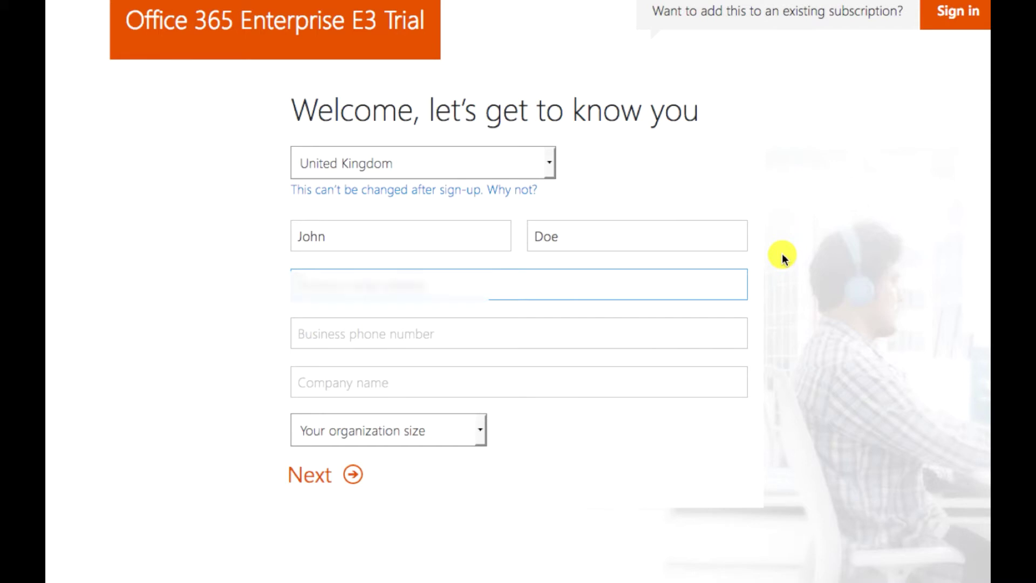
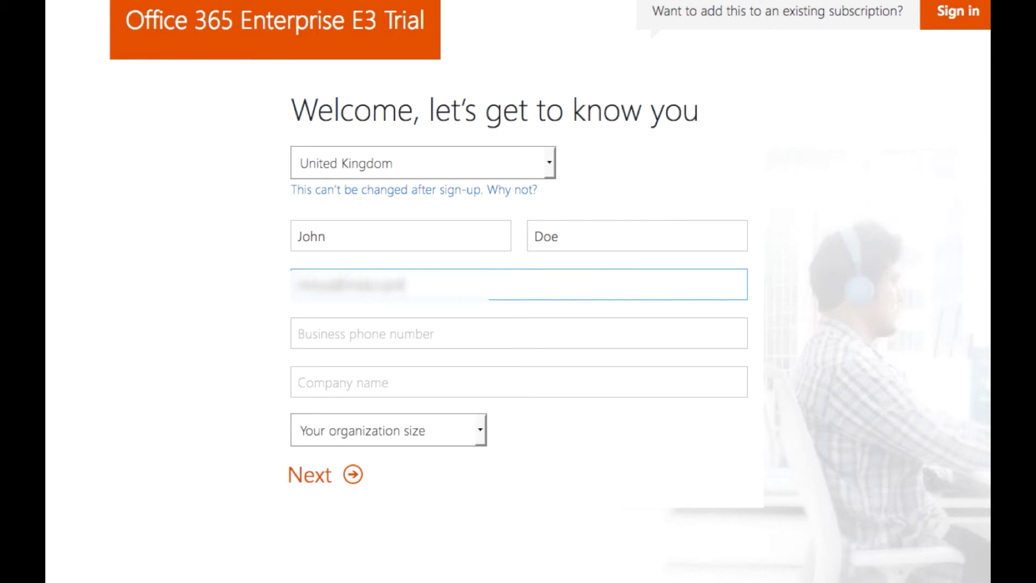
pyautogui.write('com')
# Step: Add the business phone, company 'MyDemo & Co' and 50-249 people size, then continue
pyautogui.click(299, 333)
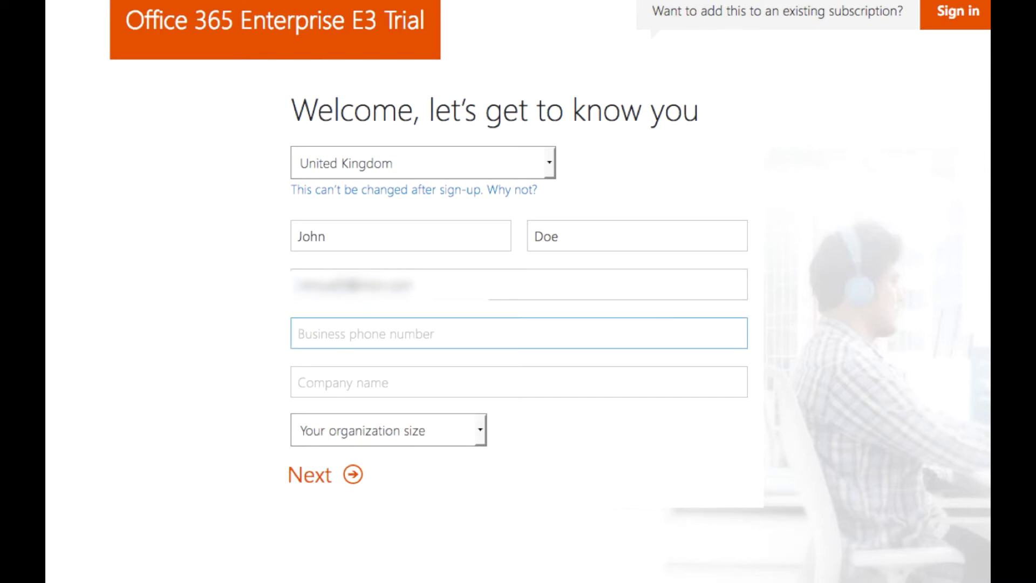
pyautogui.hotkey('ctrl', 'v')
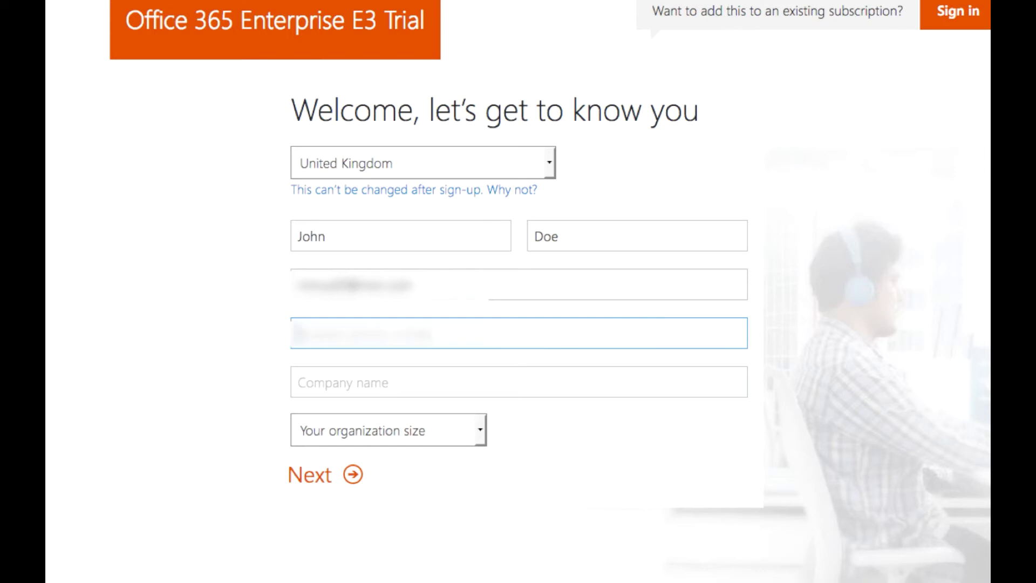
pyautogui.write('0123456')
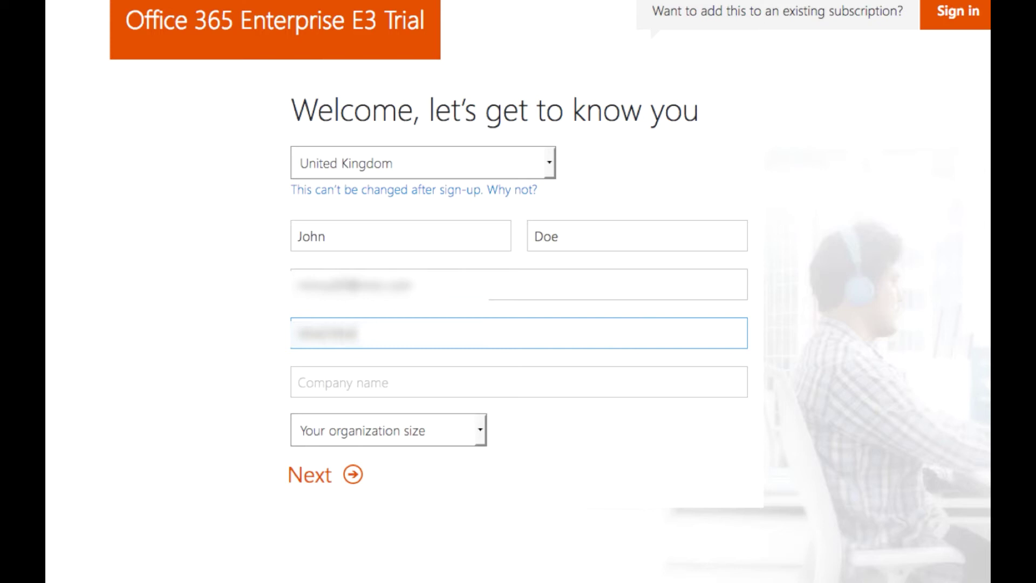
pyautogui.write('78901')
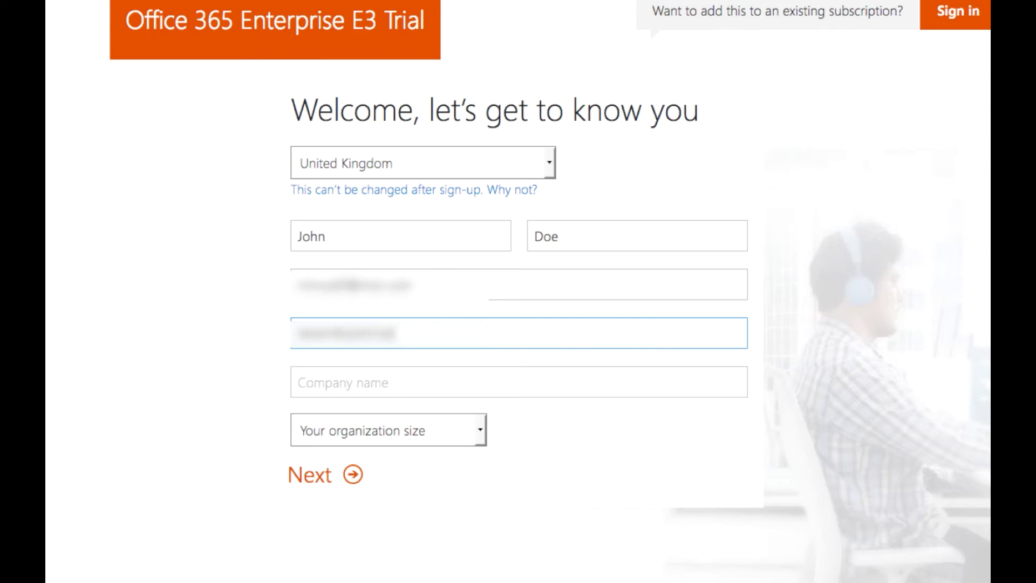
pyautogui.write('2')
pyautogui.click(298, 382)
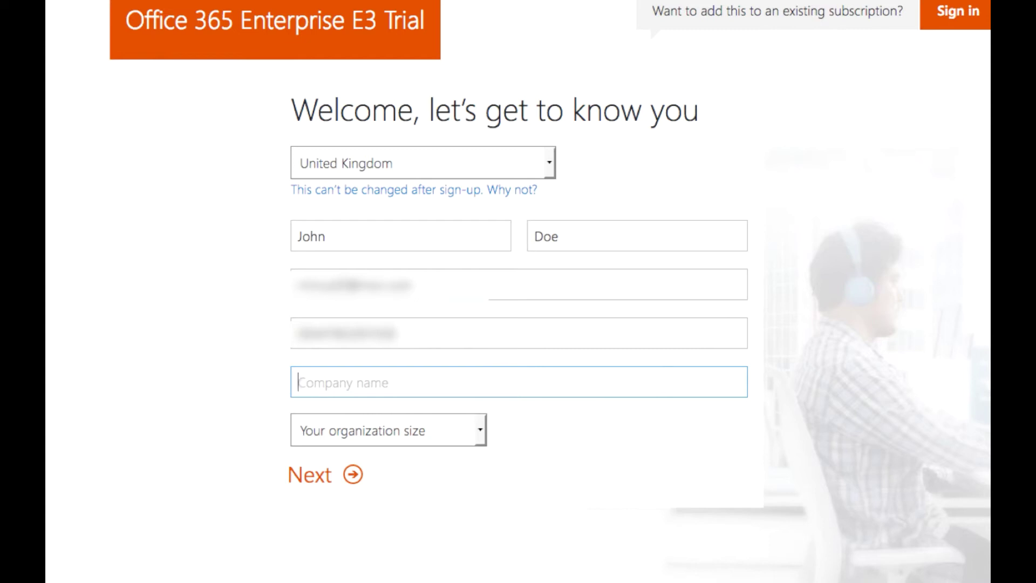
pyautogui.write('MyDemo & Co')
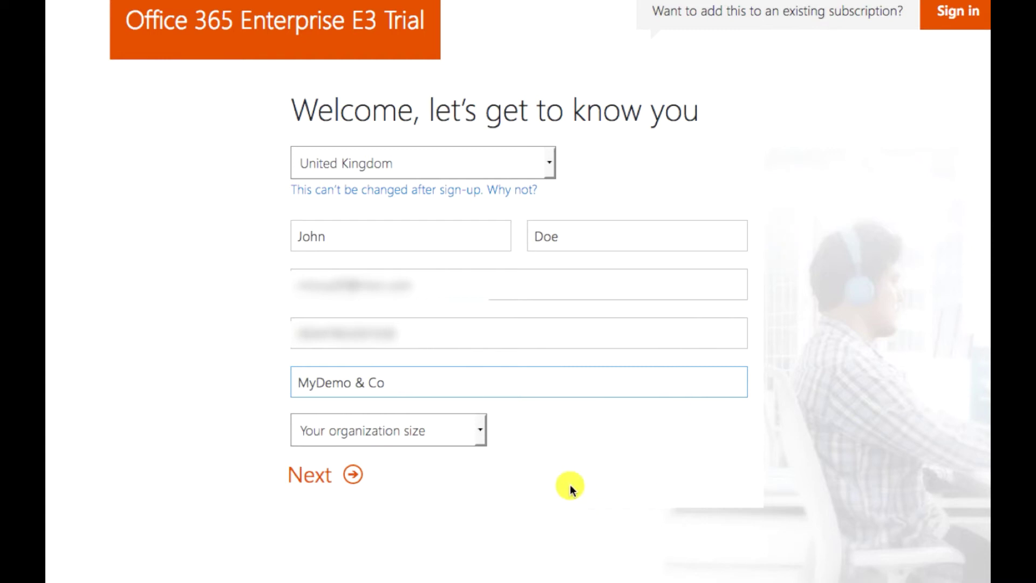
pyautogui.click(483, 437)
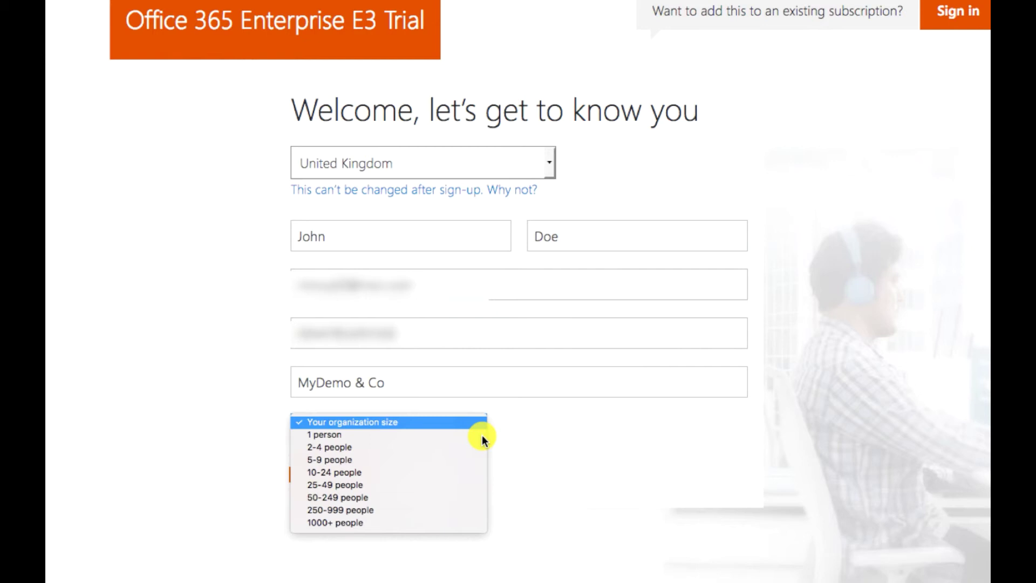
pyautogui.click(349, 497)
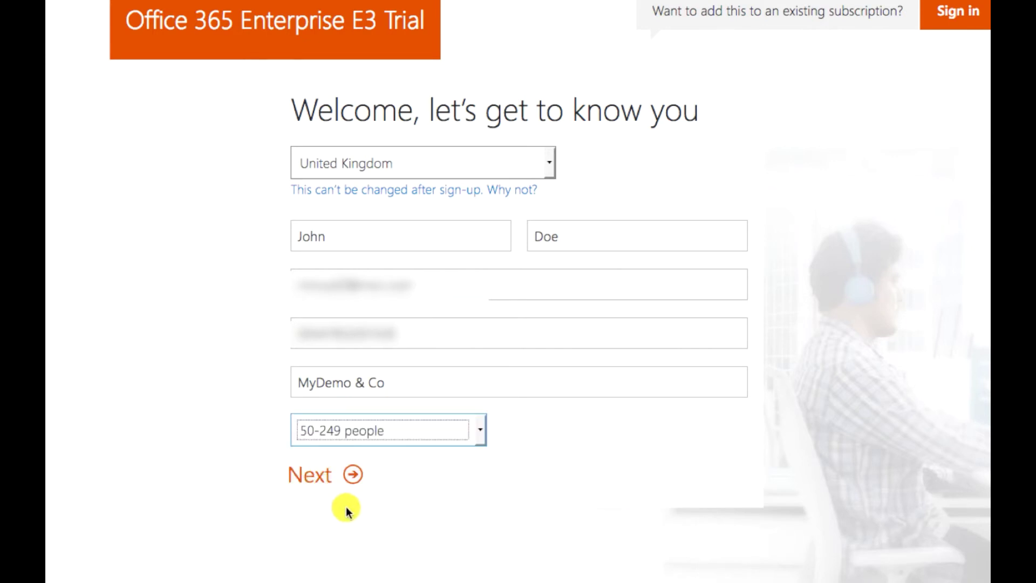
pyautogui.click(318, 476)
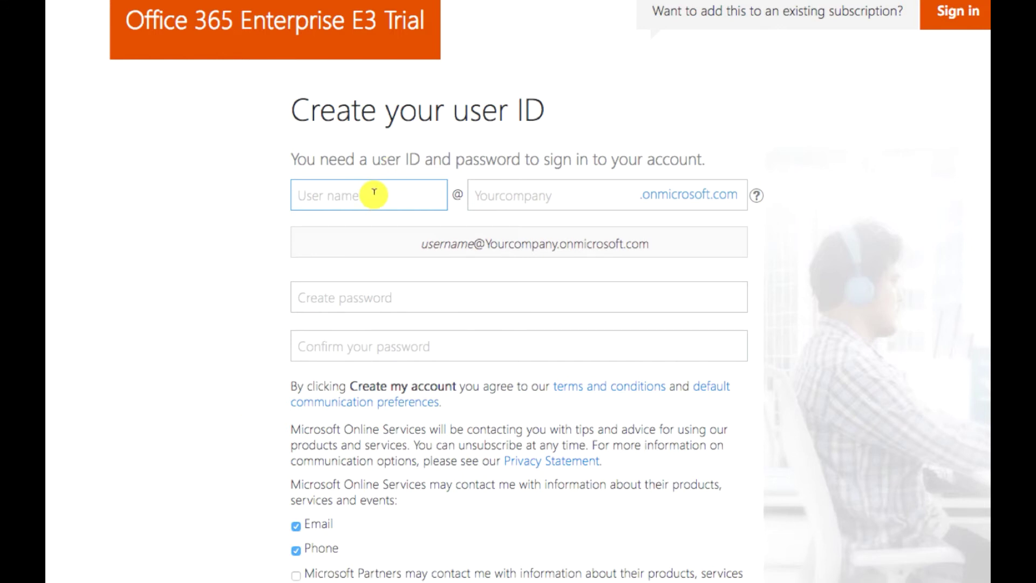
# Step: Enter a user name on the company domain 'mydemo12345' and confirm it's available
pyautogui.write('johnd')
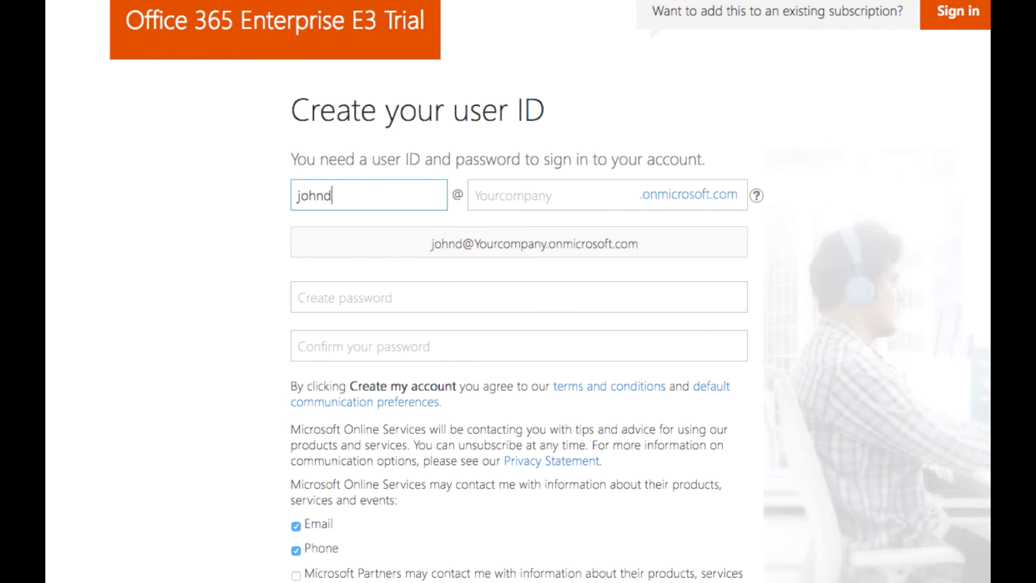
pyautogui.press('Tab')
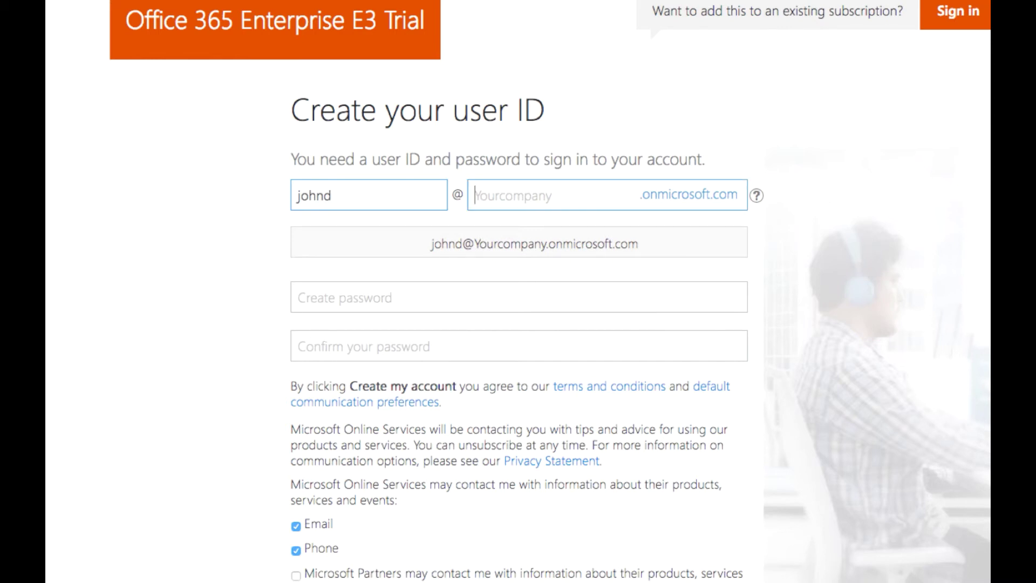
pyautogui.write('mydemo1')
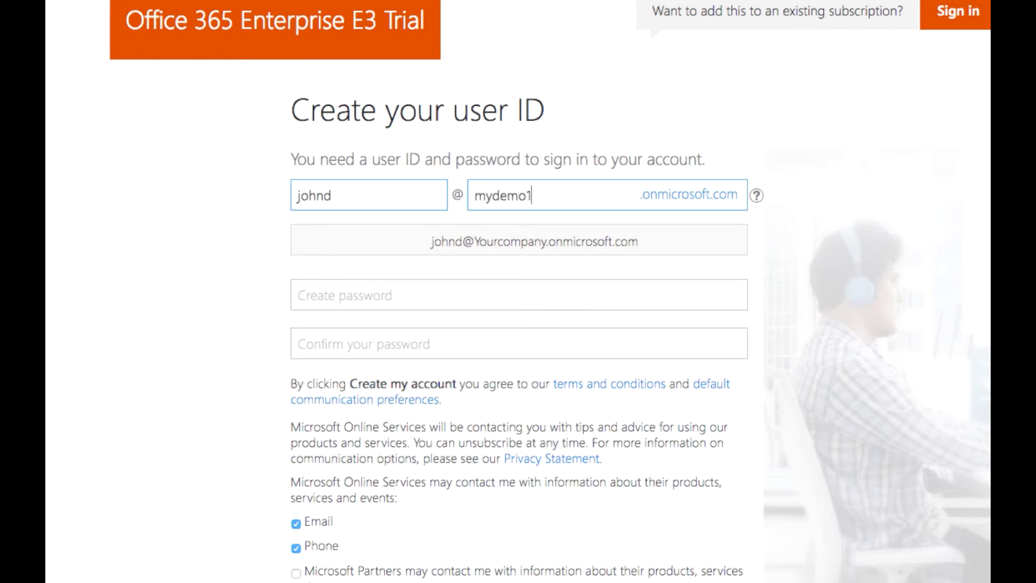
pyautogui.write('2345')
pyautogui.click(961, 322)
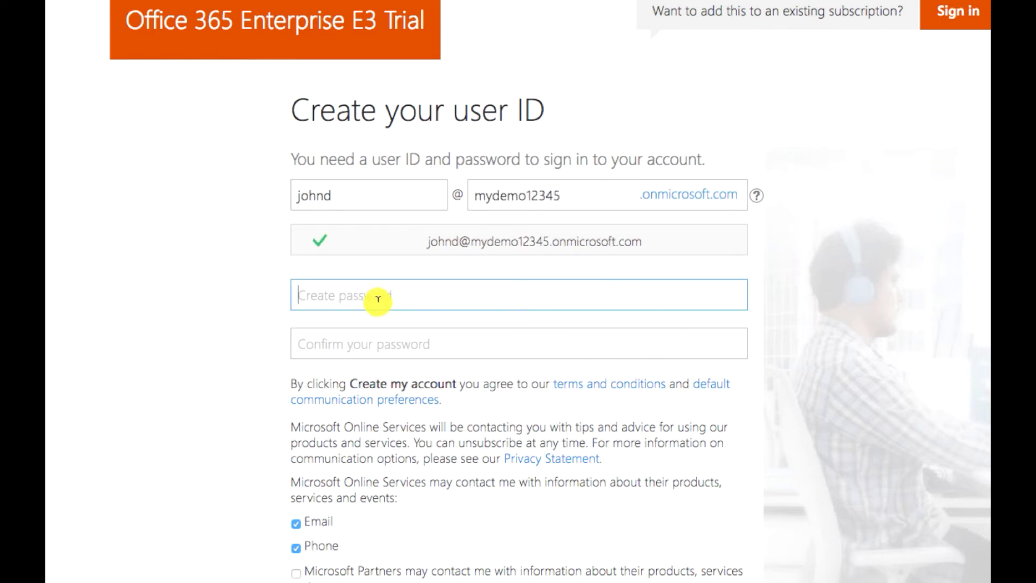
# Step: Enter the account password and confirm it
pyautogui.write('••••')
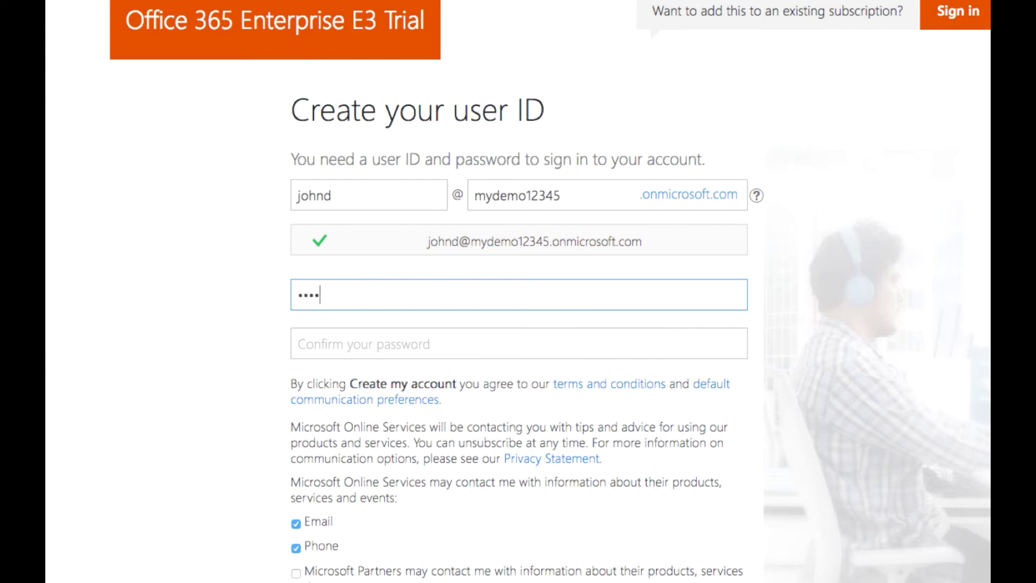
pyautogui.write('••••••••')
pyautogui.press('Tab')
pyautogui.write('•••••')
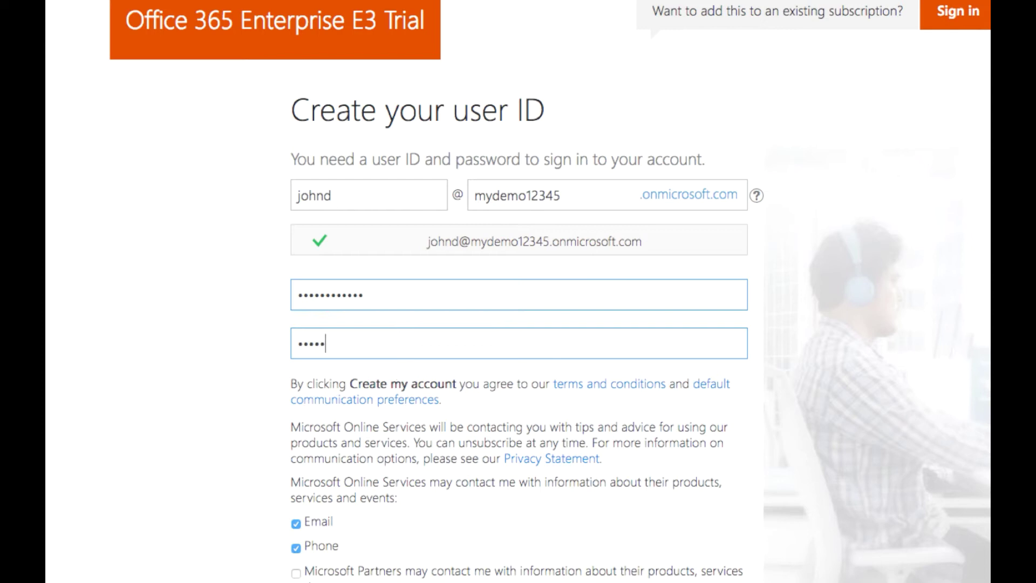
pyautogui.write('•••••••')
pyautogui.click(787, 415)
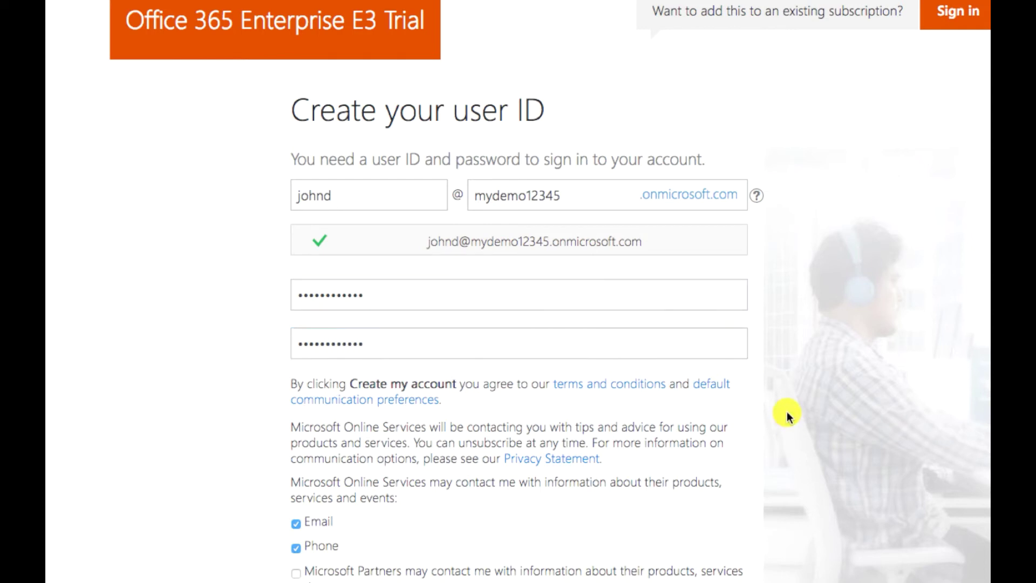
# Step: Decline e-mail and phone marketing and create the account
pyautogui.scroll(-4, 786, 410)
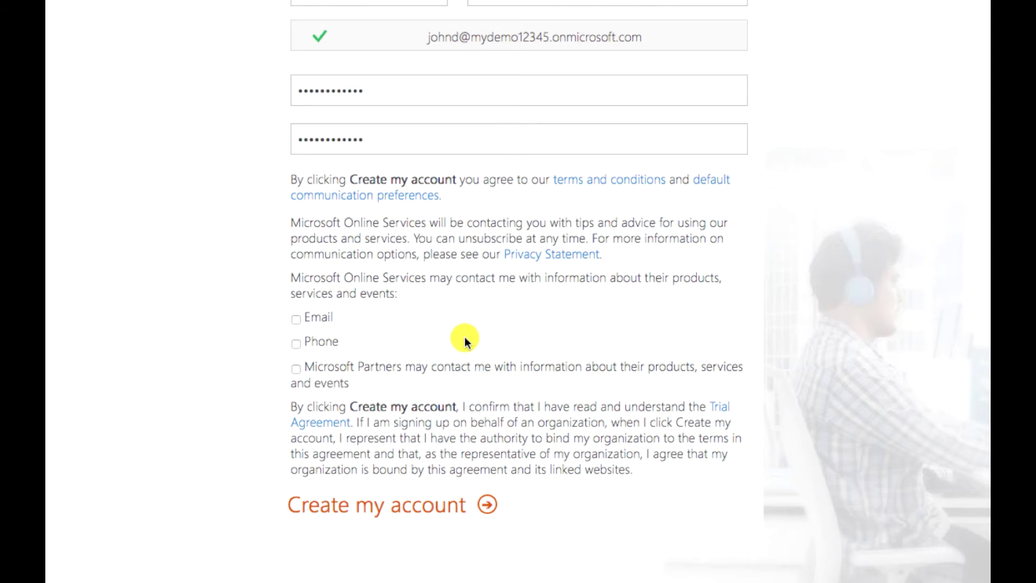
pyautogui.click(411, 507)
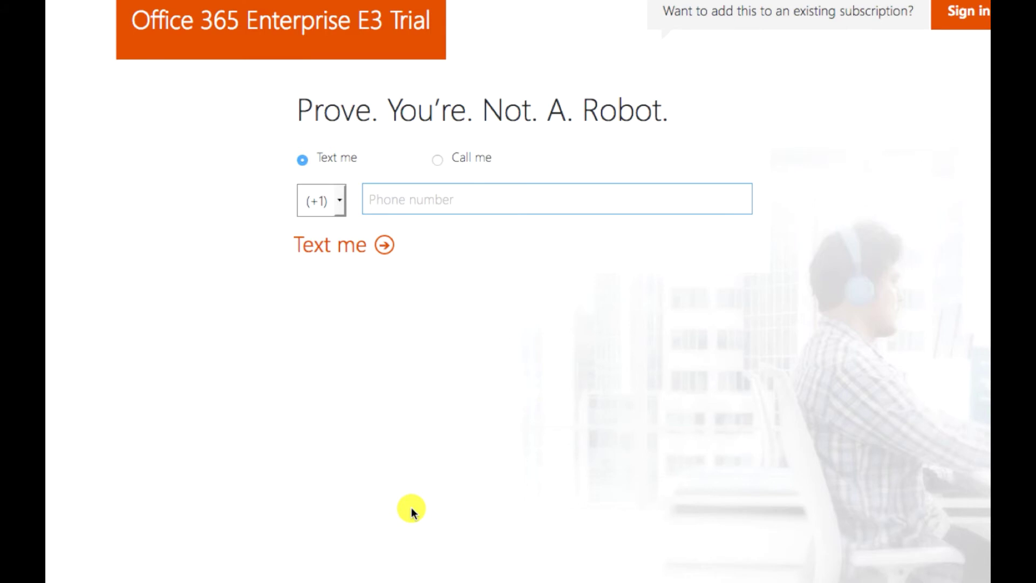
# Step: Request a verification text to a United Kingdom (+44) phone number
pyautogui.click(341, 205)
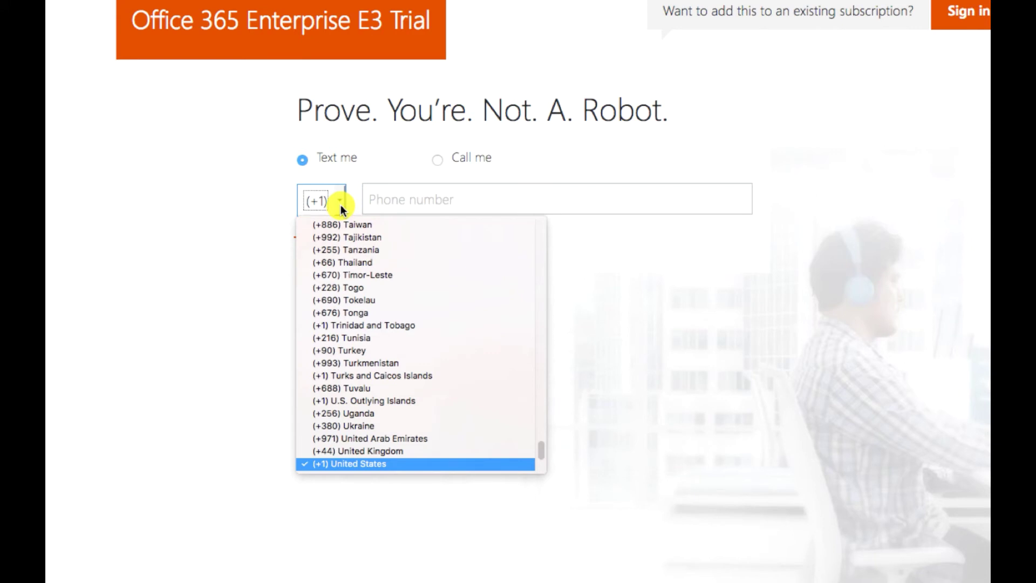
pyautogui.click(361, 450)
pyautogui.click(470, 202)
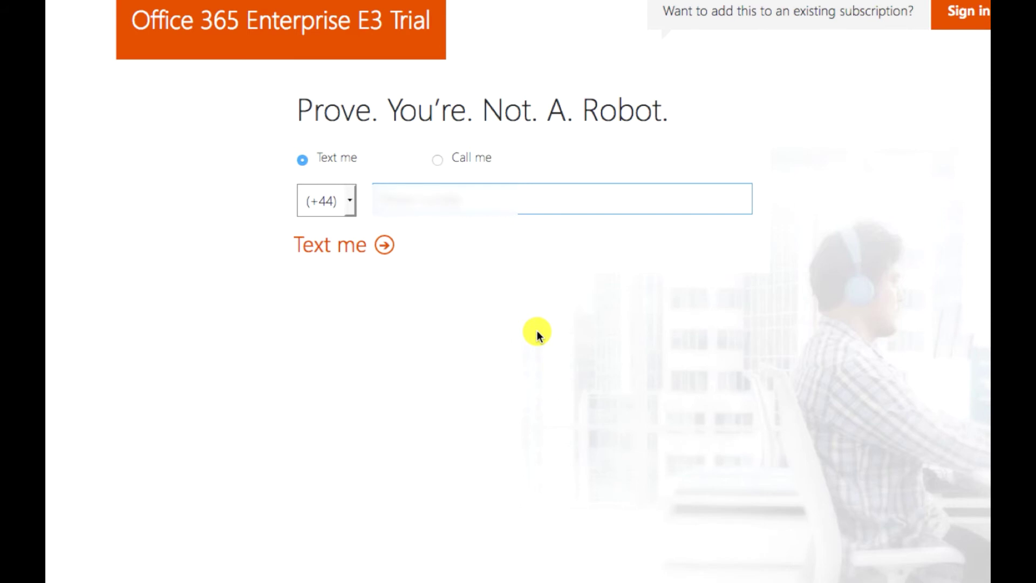
pyautogui.write('712345678912')
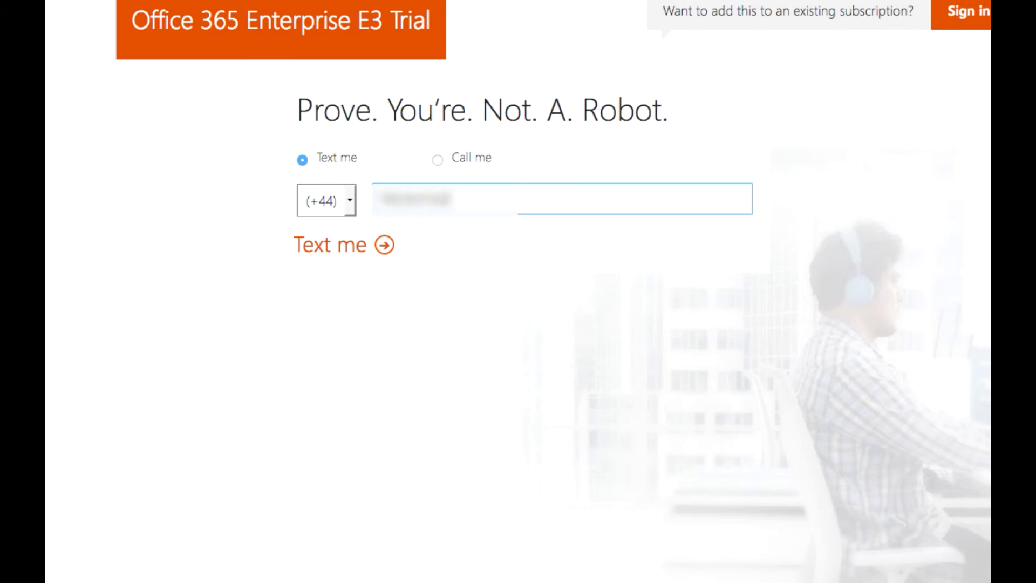
pyautogui.click(347, 248)
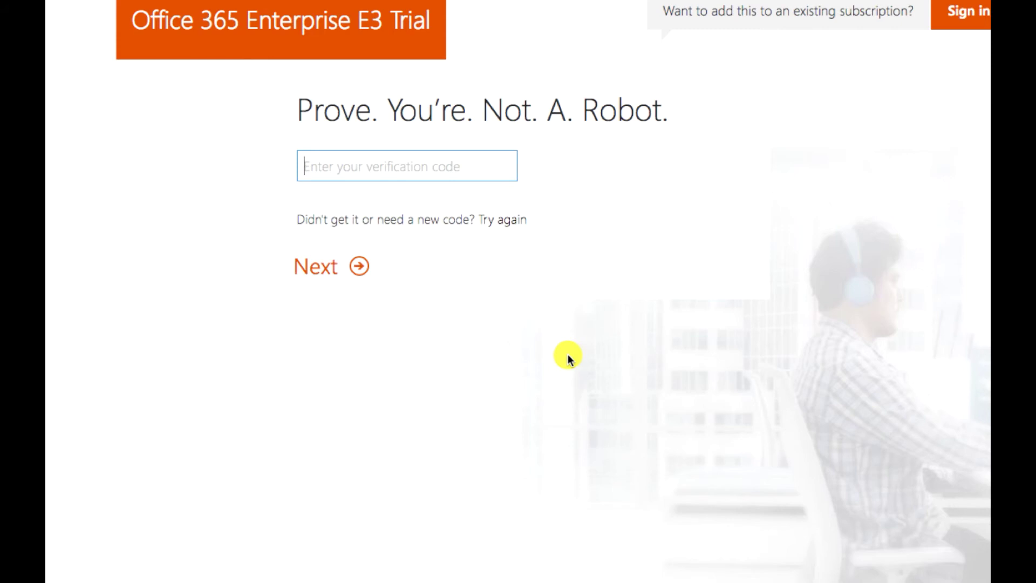
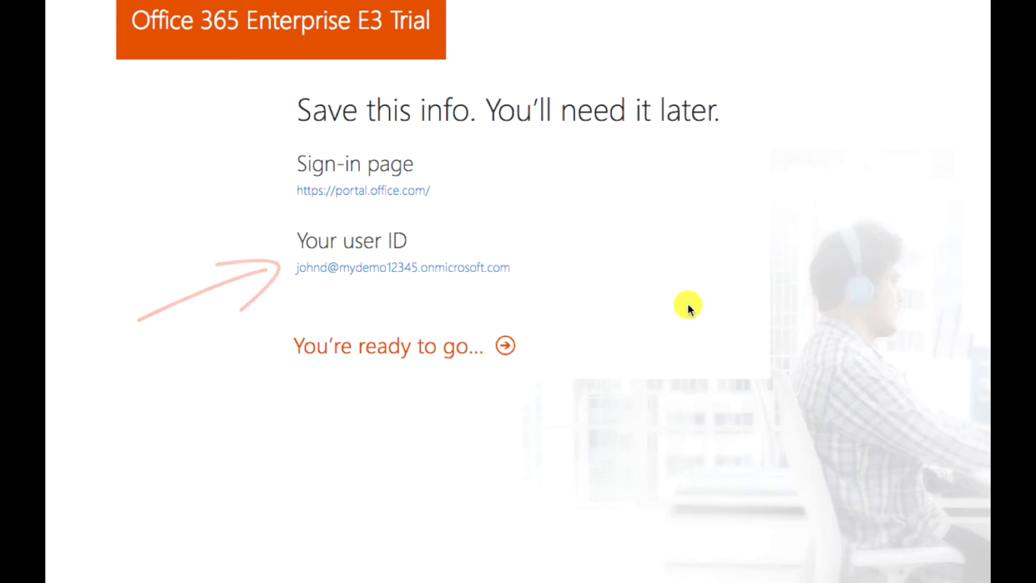
# Step: Continue into the new Office 365 account once setup reports it's ready
pyautogui.click(400, 347)
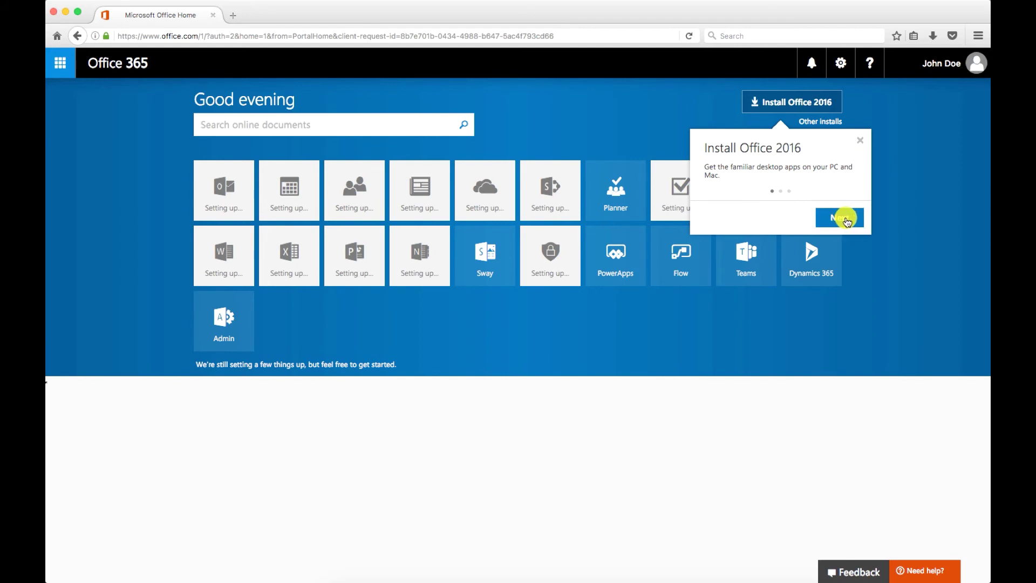
# Step: Dismiss the Install Office 2016, app launcher and admin tools tour tips
pyautogui.click(847, 218)
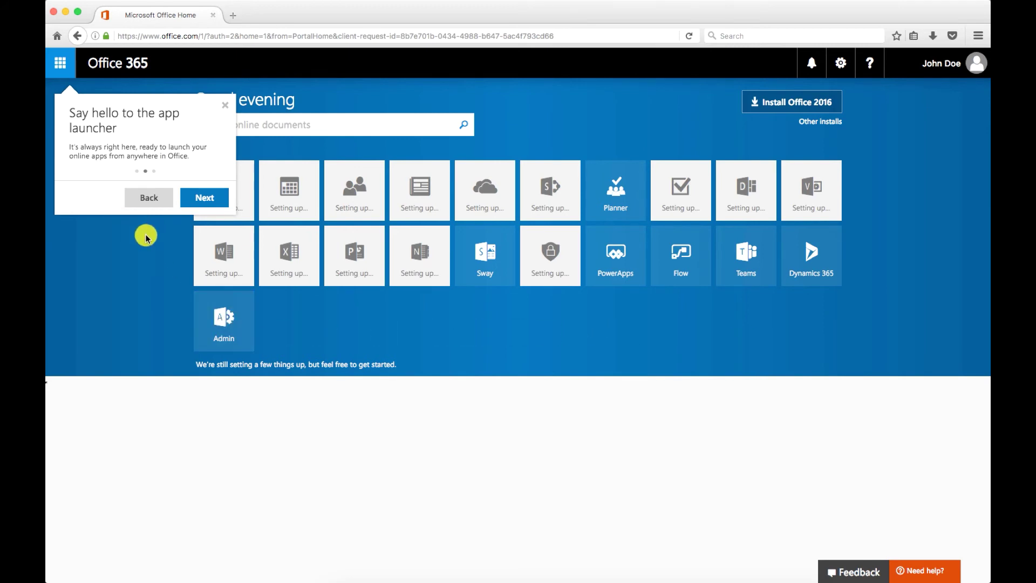
pyautogui.click(204, 197)
pyautogui.click(289, 464)
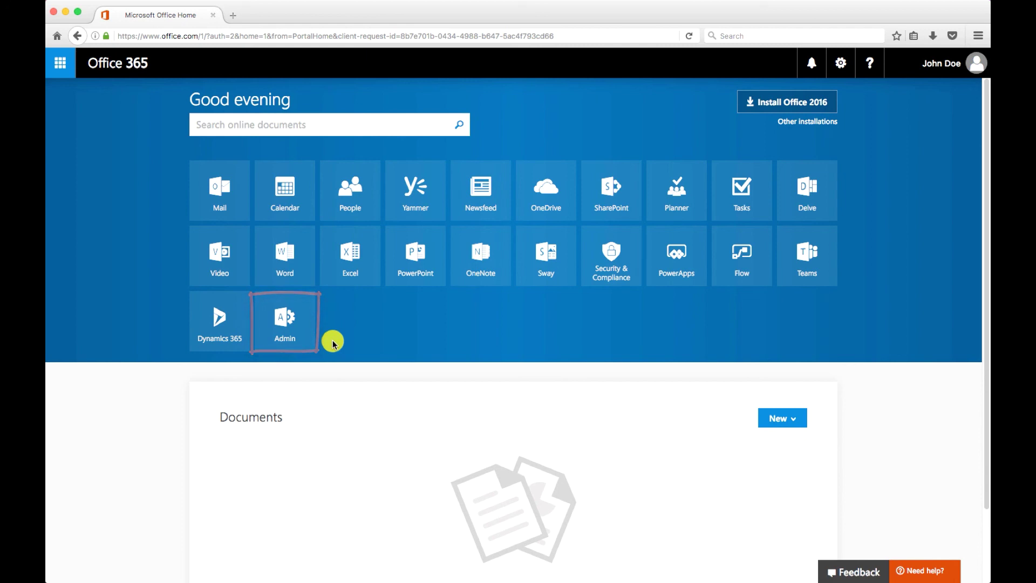
# Step: Open the Admin tile and close the 'Welcome to the new Office 365 admin center' message
pyautogui.click(301, 332)
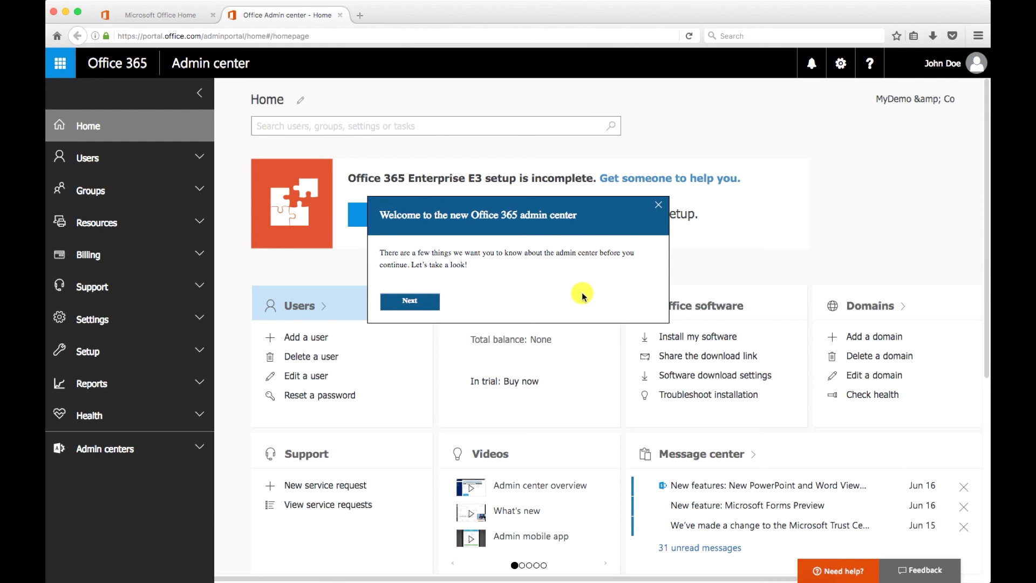
pyautogui.click(658, 204)
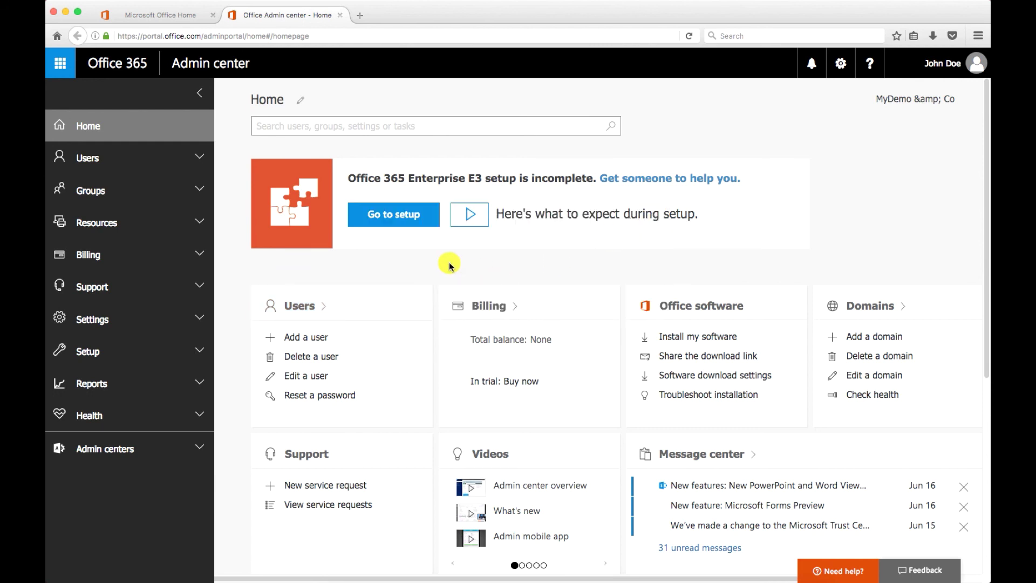